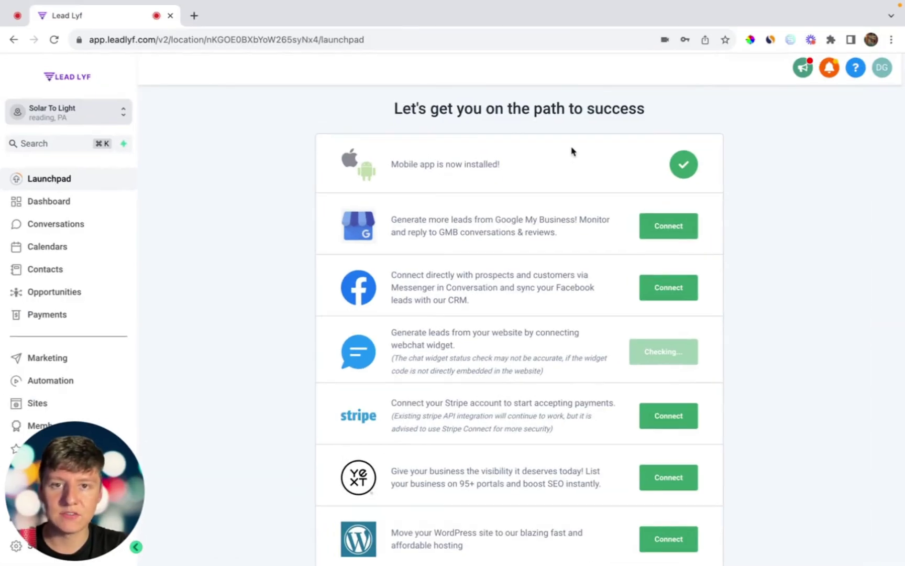
Step: Open the Marketing Social Planner and connect the Lead Lyf Facebook account
click(61, 366)
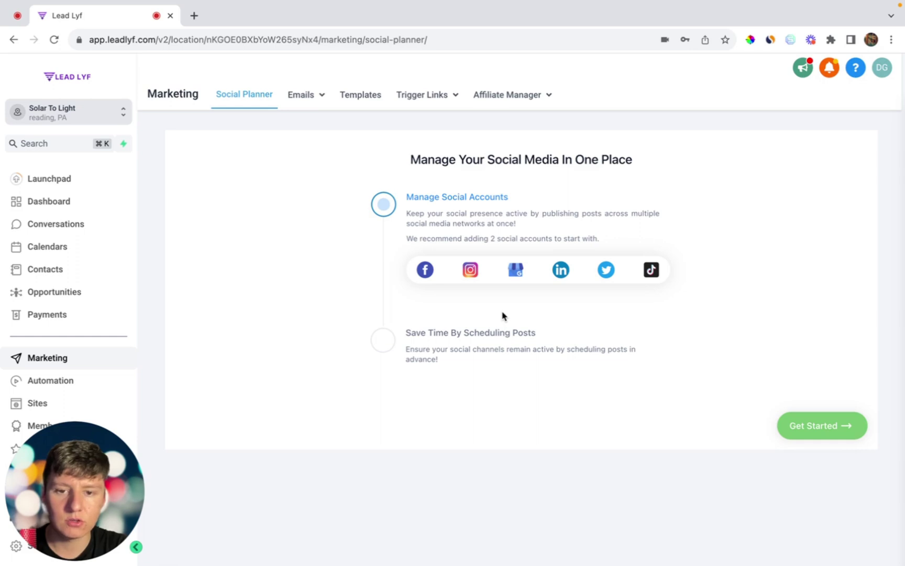
click(424, 270)
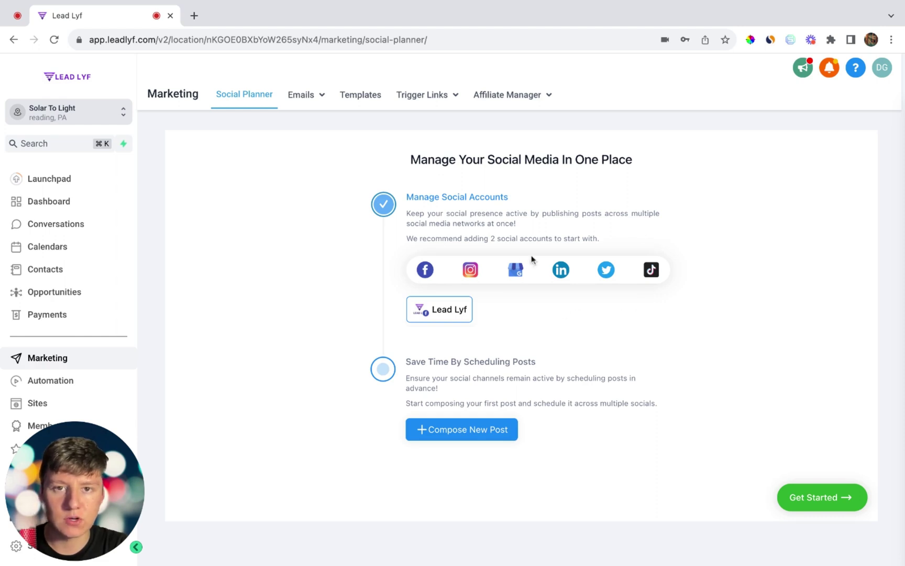
Step: Finish the Social Planner onboarding and check the connected social account list
click(820, 495)
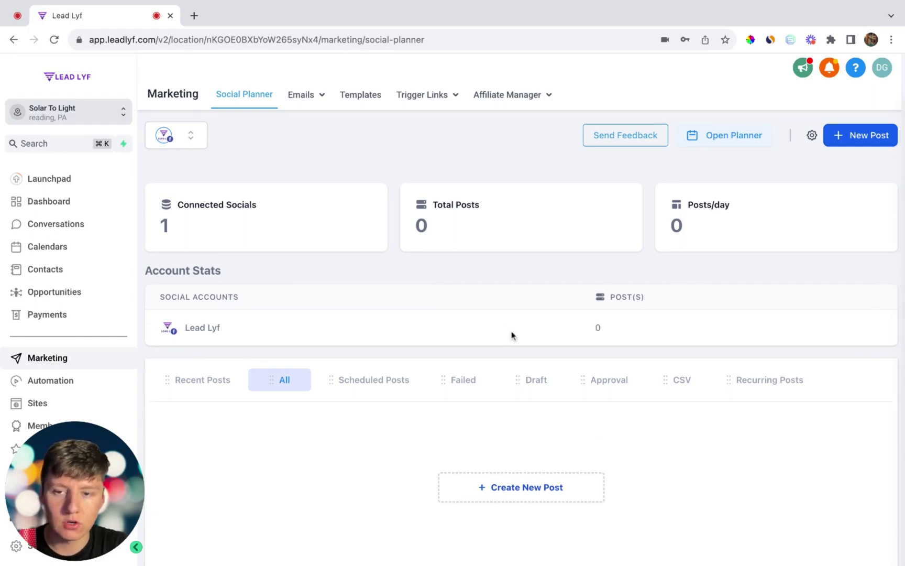
click(192, 150)
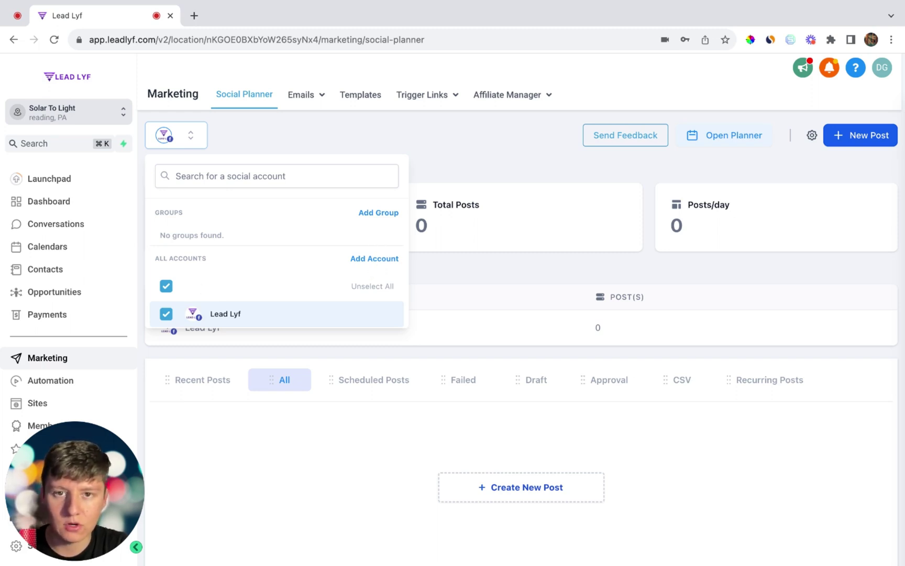
key(Escape)
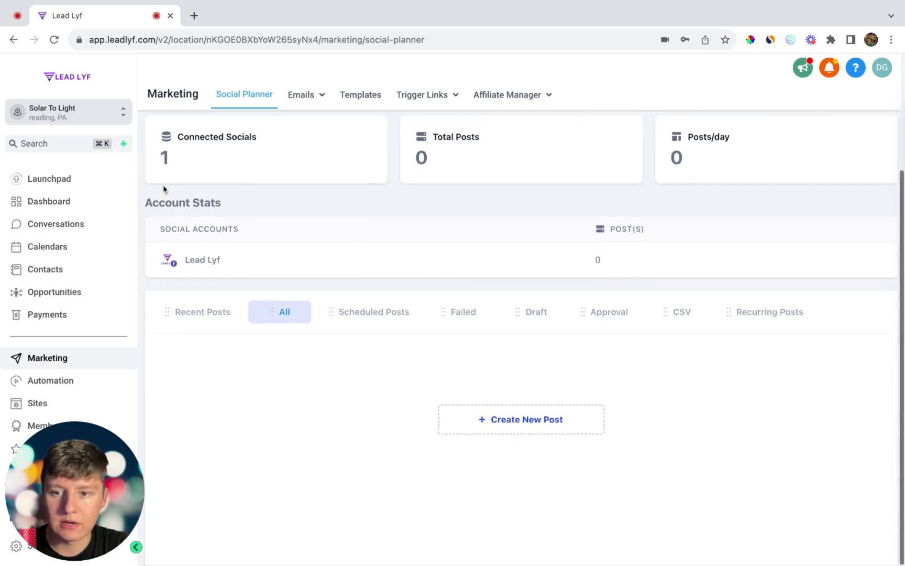
Step: Review the Recent, All, Scheduled and Draft post tabs, then open the September 2023 planner
scroll(164, 189, down, 2)
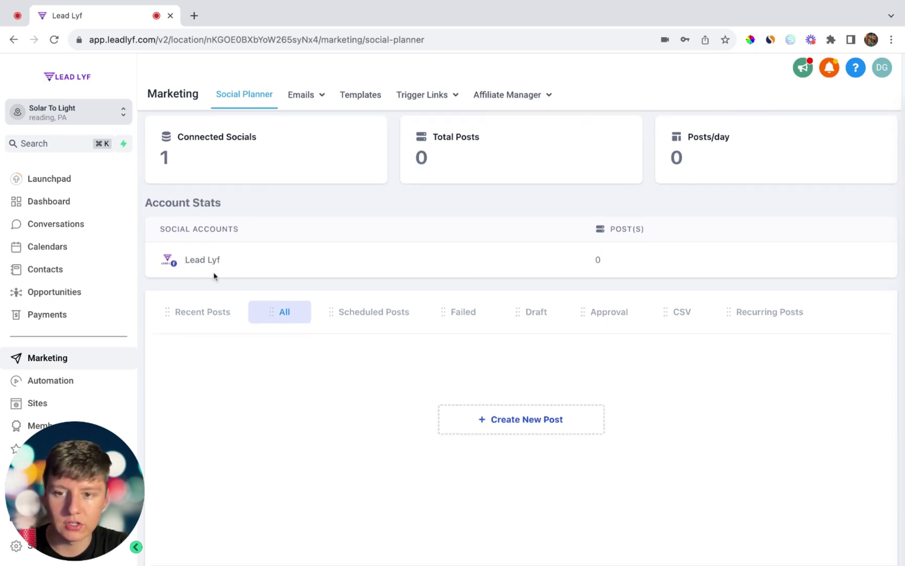
click(186, 313)
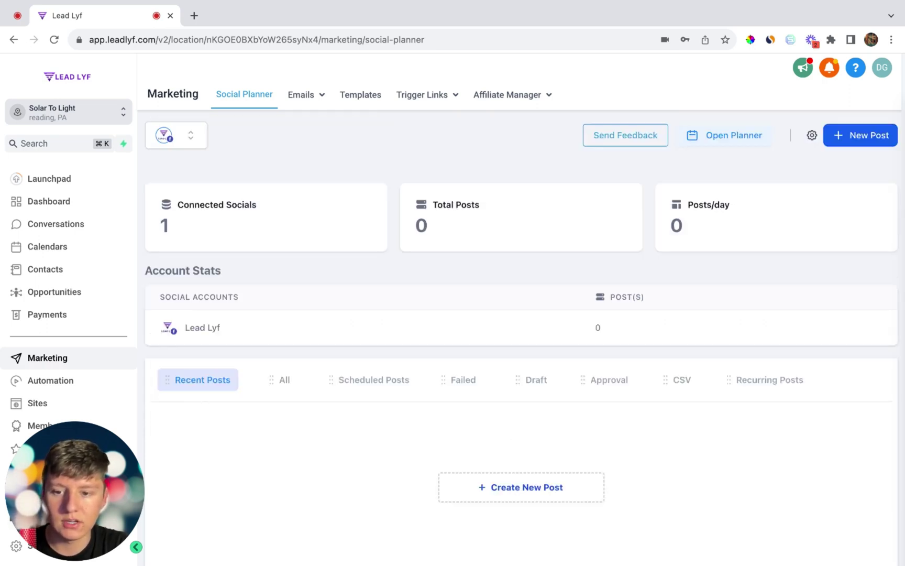
click(283, 380)
click(354, 385)
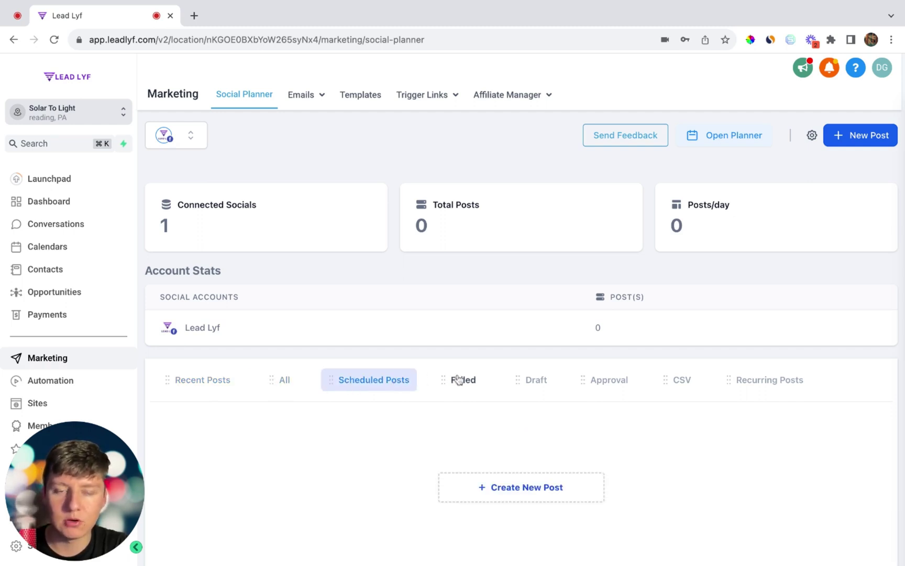
click(524, 381)
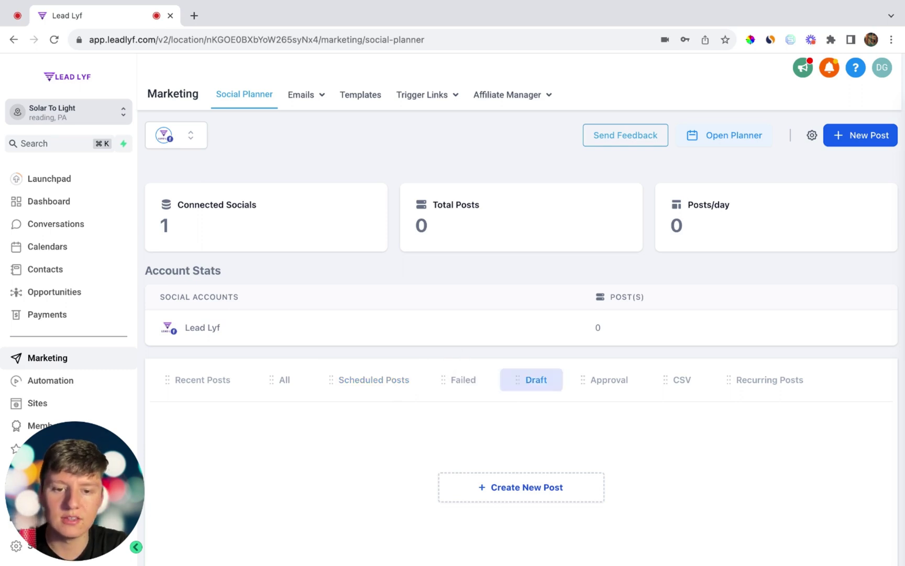
click(717, 138)
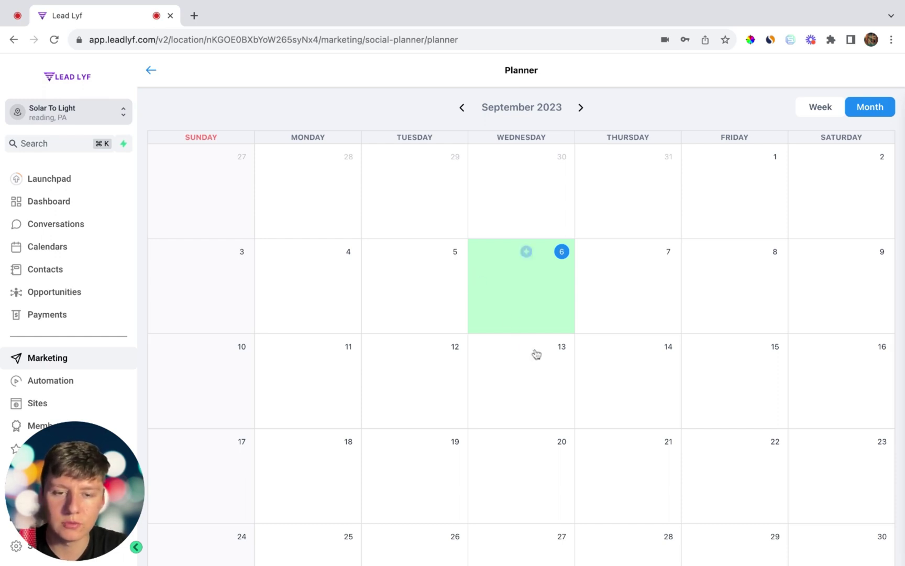
Step: Go back from the planner calendar to the dashboard and list the New Post options
scroll(586, 517, down, 2)
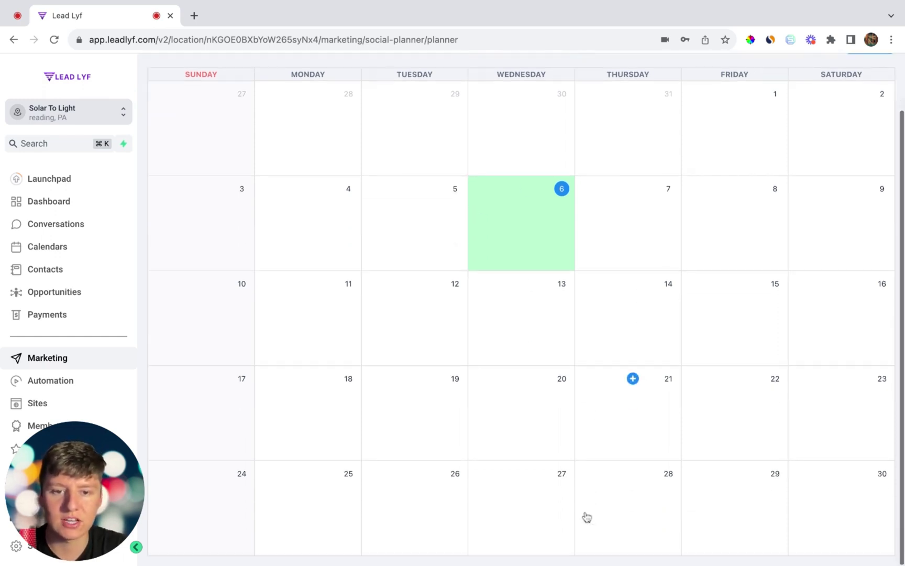
scroll(367, 294, up, 2)
click(152, 71)
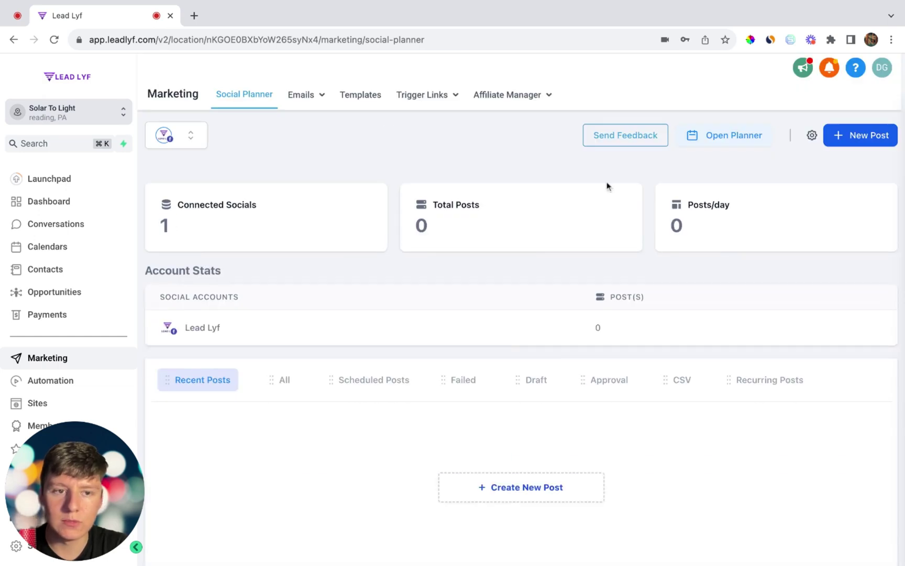
click(883, 137)
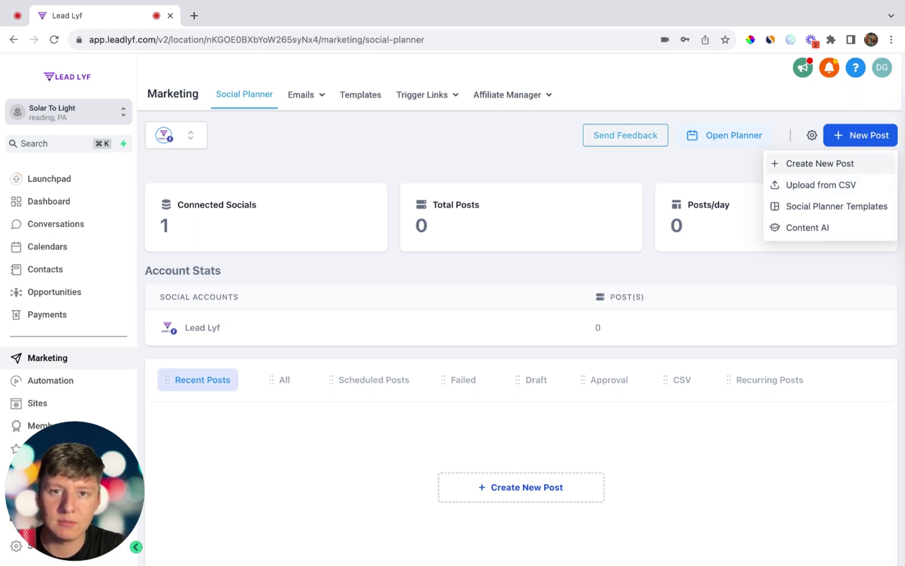
Step: Select the Restaurant Dining 1080×1080 set from Social Planner Templates and browse its posts
click(806, 207)
scroll(806, 208, down, 3)
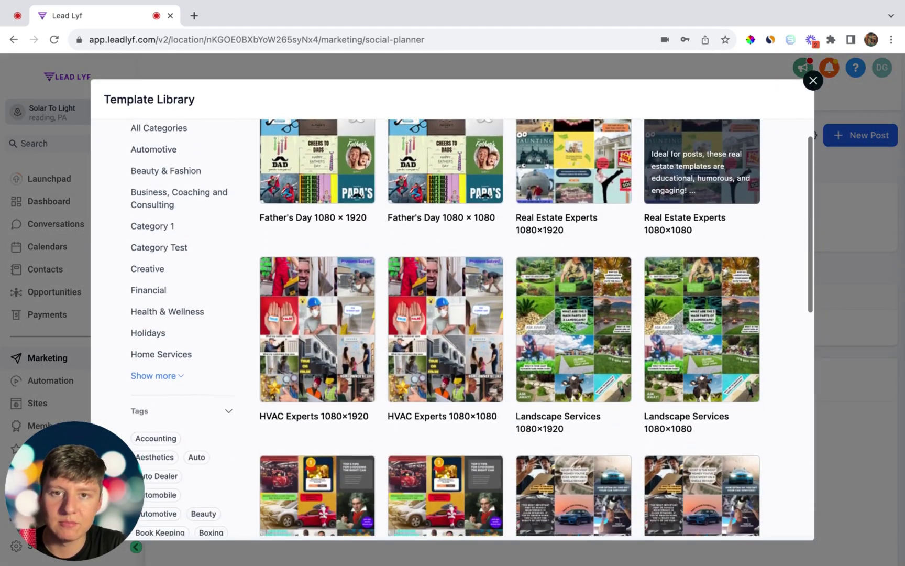
scroll(509, 328, down, 7)
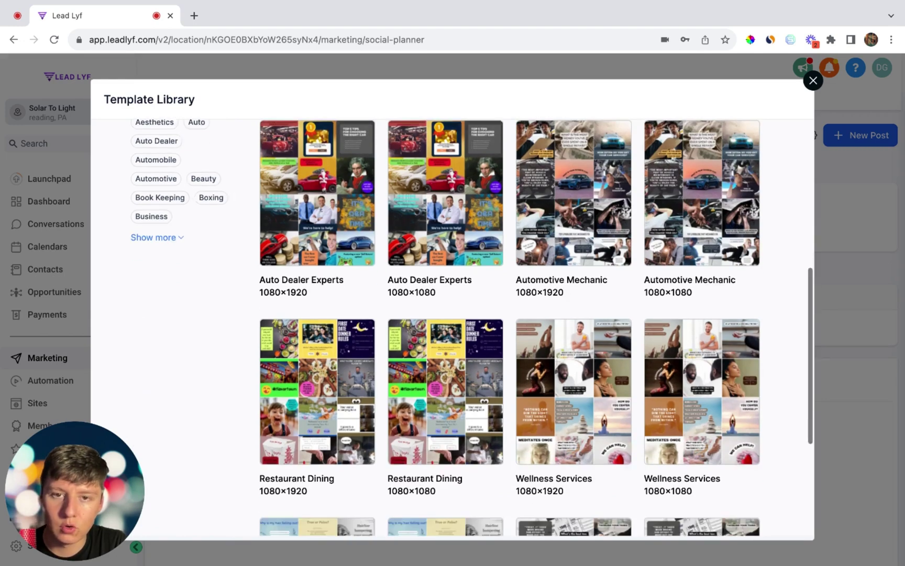
scroll(517, 270, down, 3)
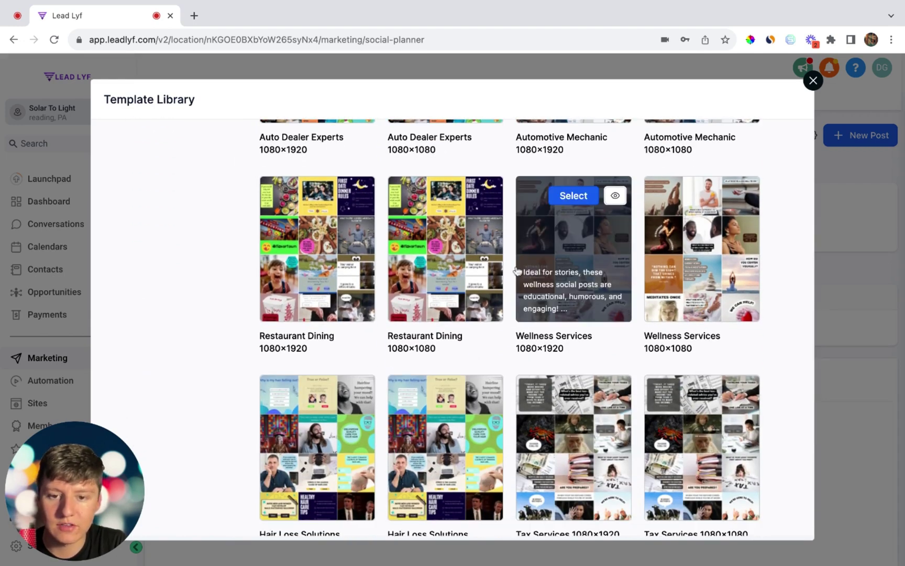
click(444, 204)
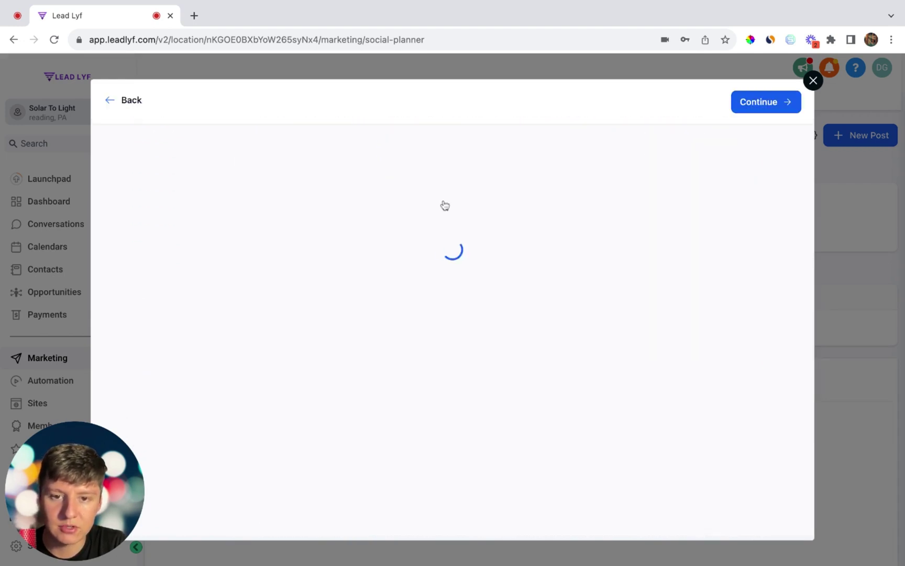
scroll(445, 204, down, 6)
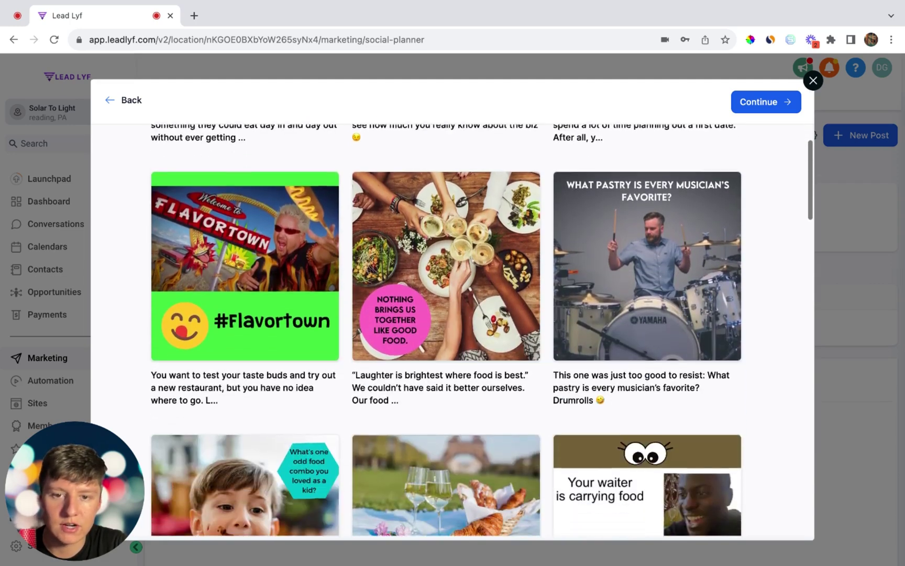
scroll(446, 212, down, 2)
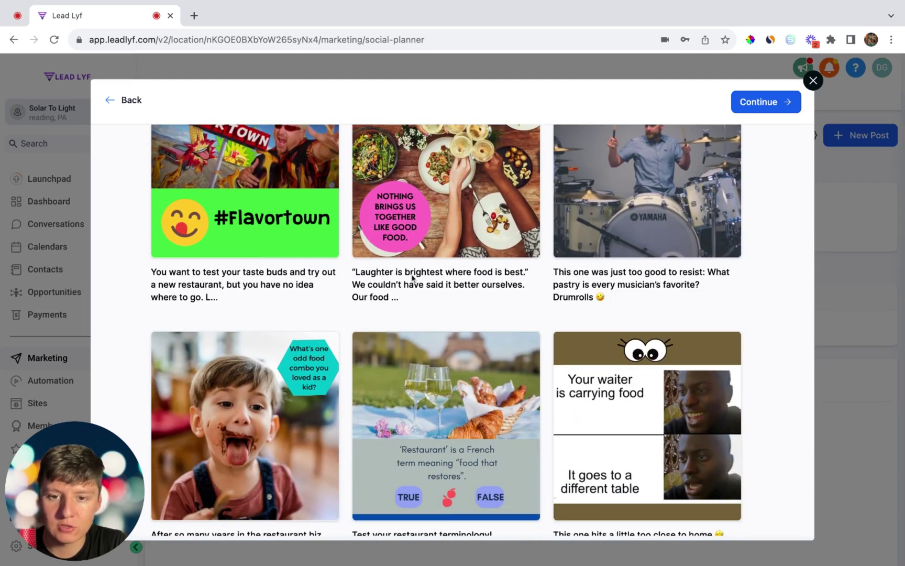
scroll(413, 278, down, 4)
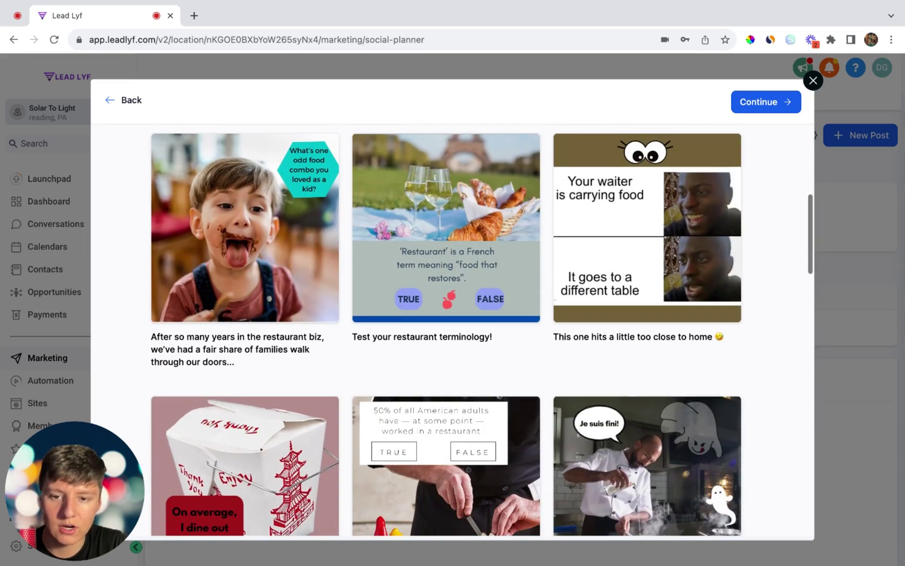
scroll(445, 330, down, 3)
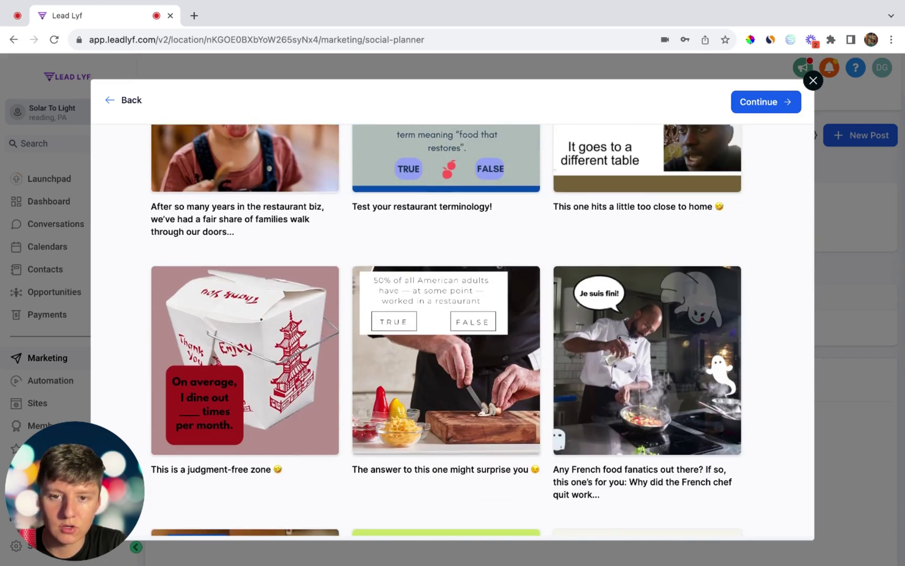
scroll(482, 330, down, 3)
Step: Import the Restaurant Dining template's 25 posts and start a new social post
click(772, 103)
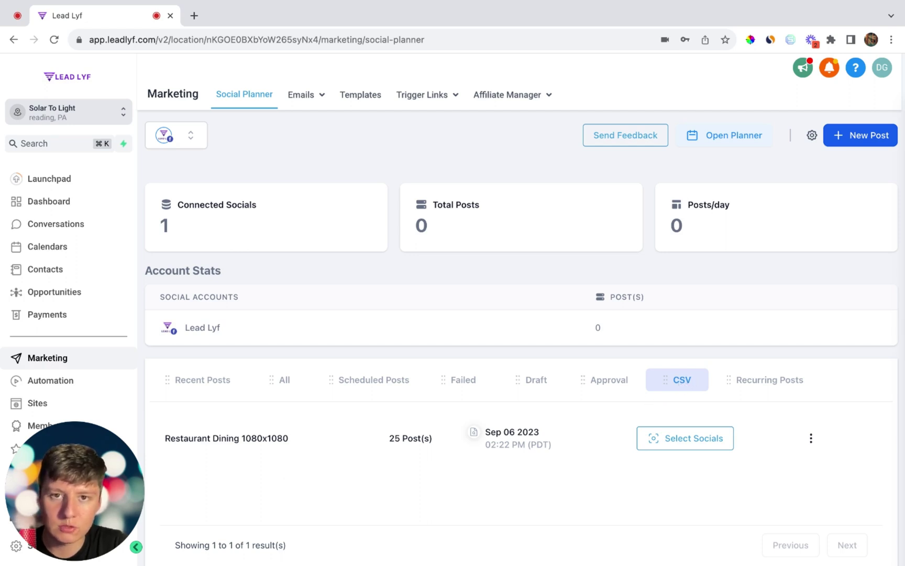
click(859, 137)
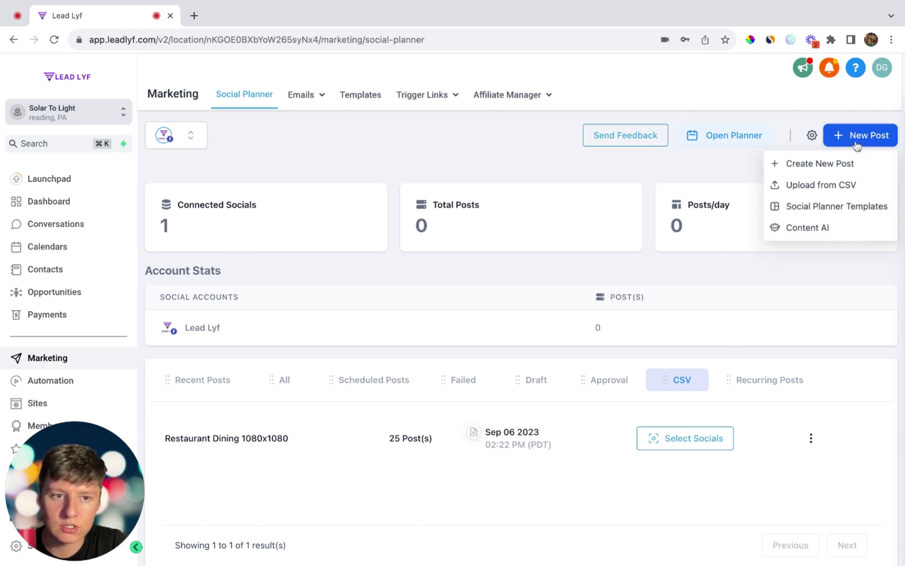
click(844, 167)
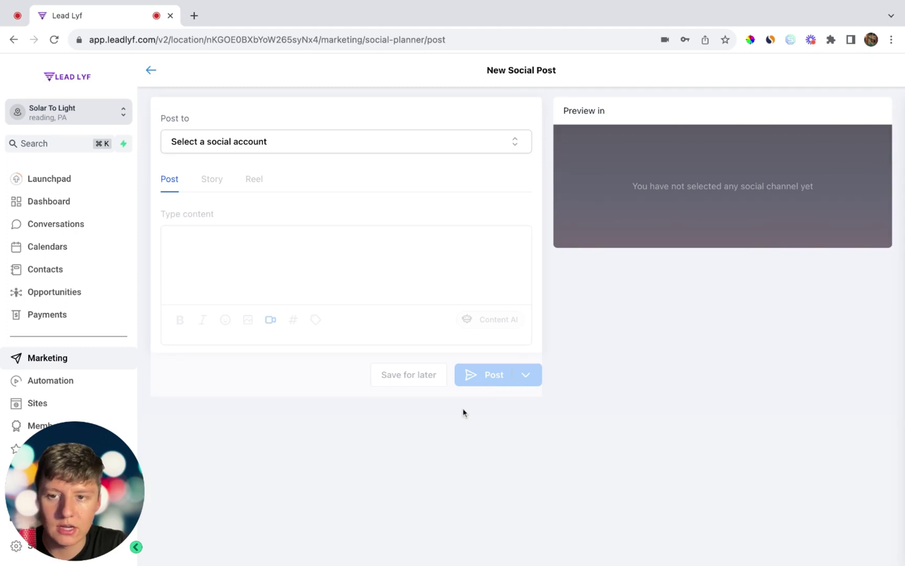
Step: Choose the Lead Lyf Facebook account for the new post and preview the Custom Values list
click(338, 151)
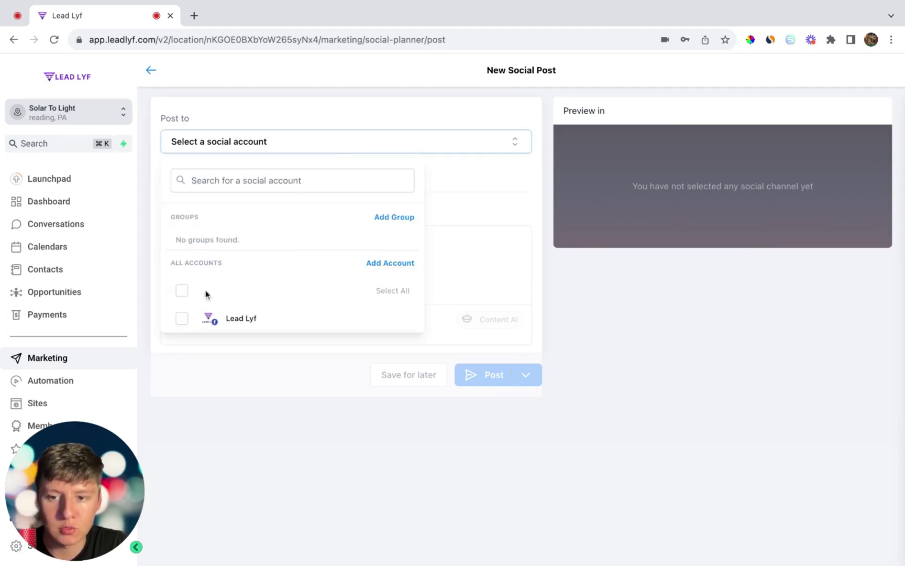
click(181, 318)
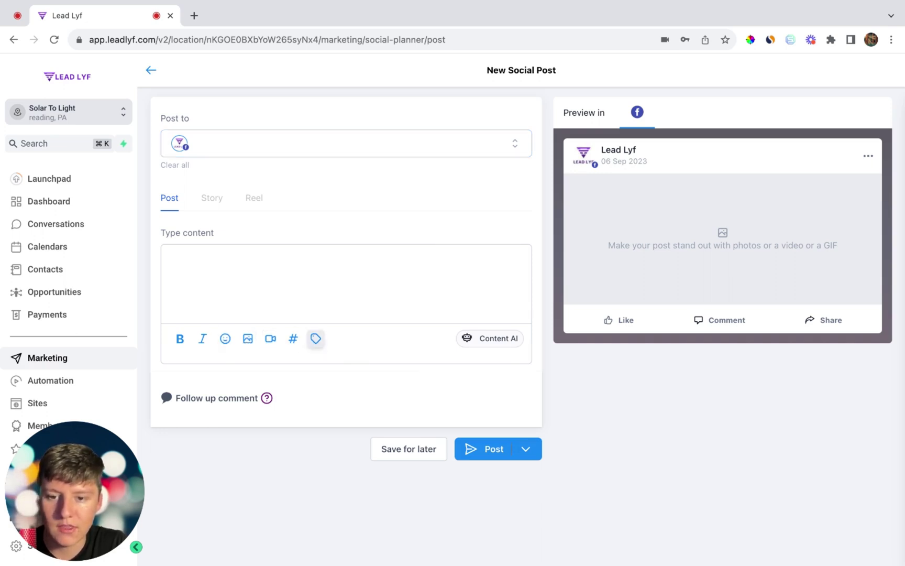
click(315, 339)
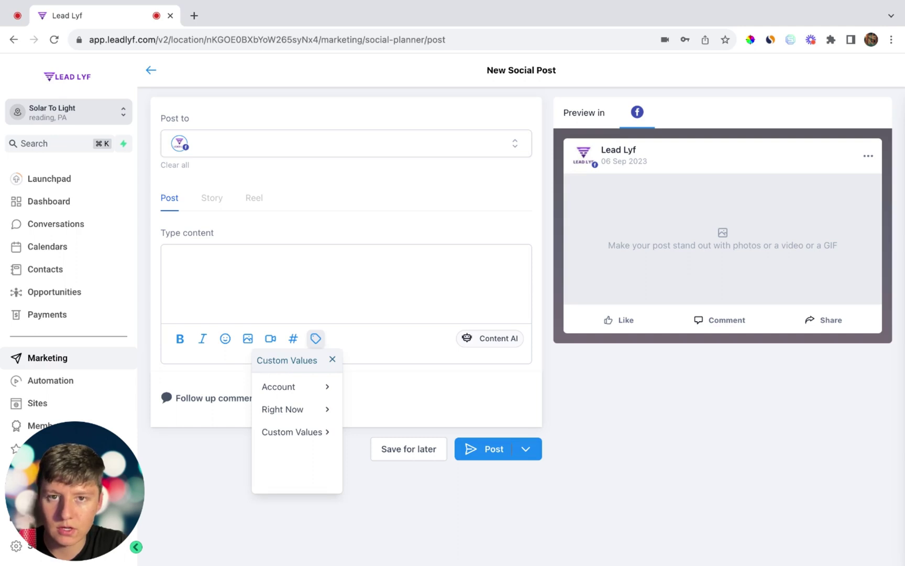
key(Escape)
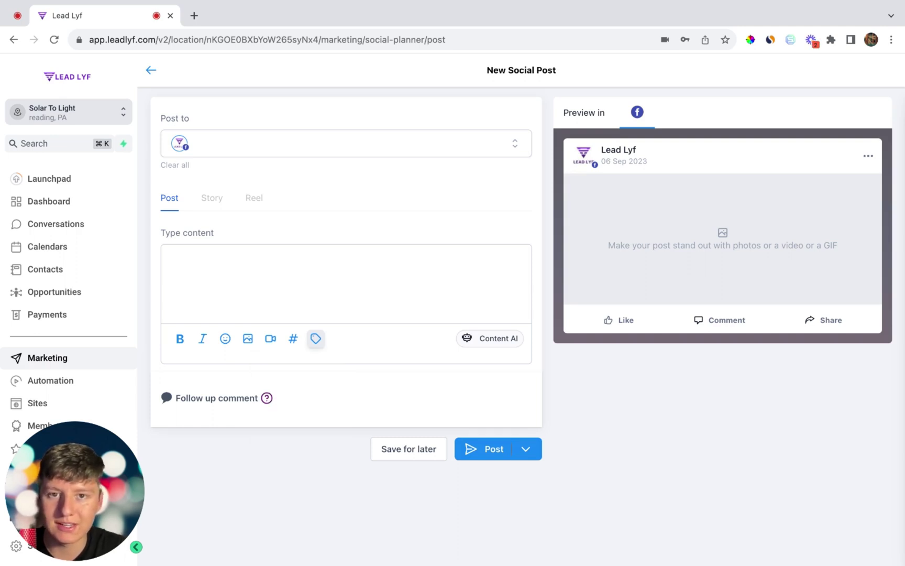
Step: Explore Content AI's content description and Writing Tone options, then close it without generating
click(487, 339)
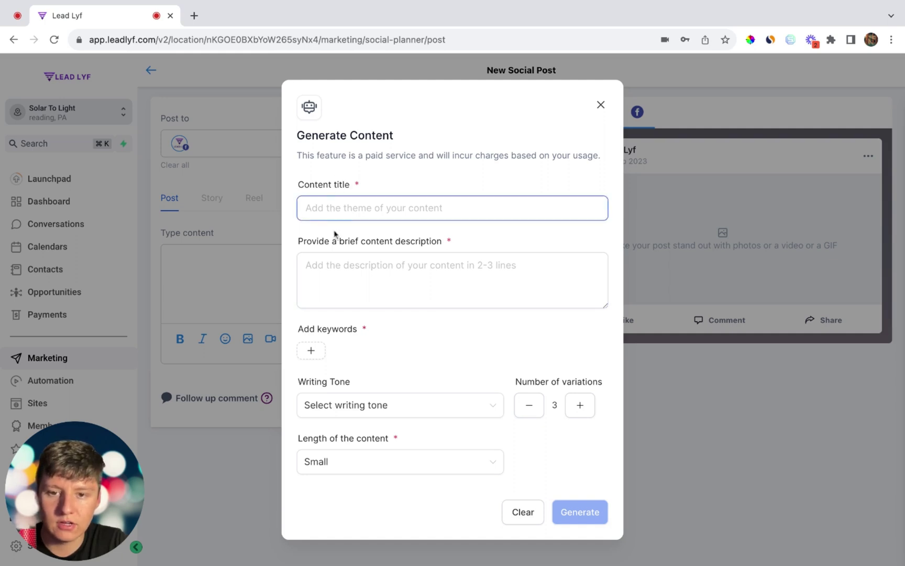
click(333, 258)
click(330, 404)
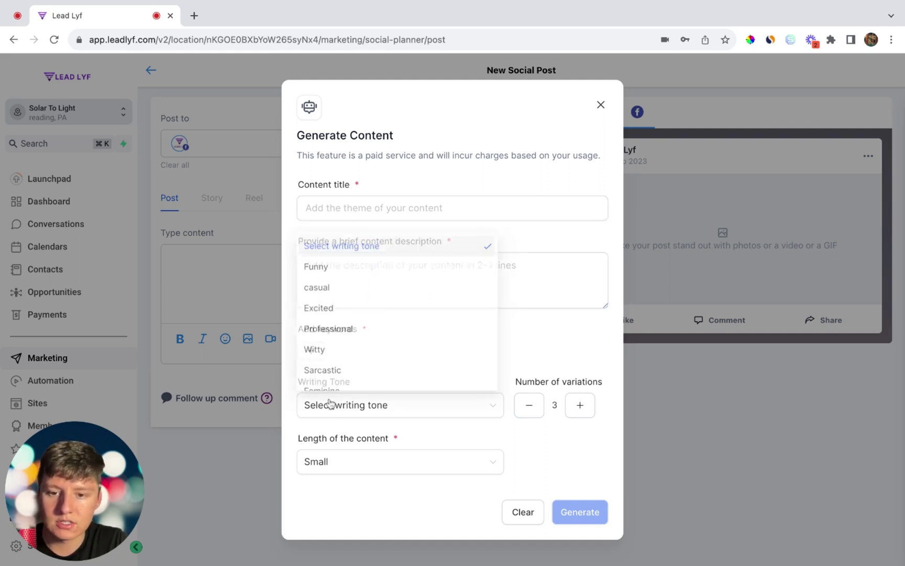
scroll(335, 340, down, 1)
scroll(336, 337, down, 1)
click(521, 358)
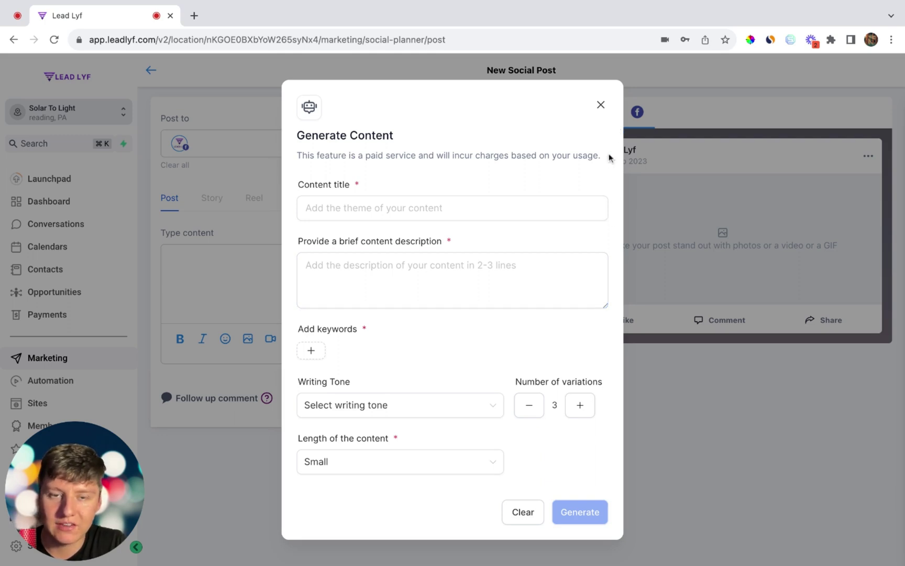
click(601, 105)
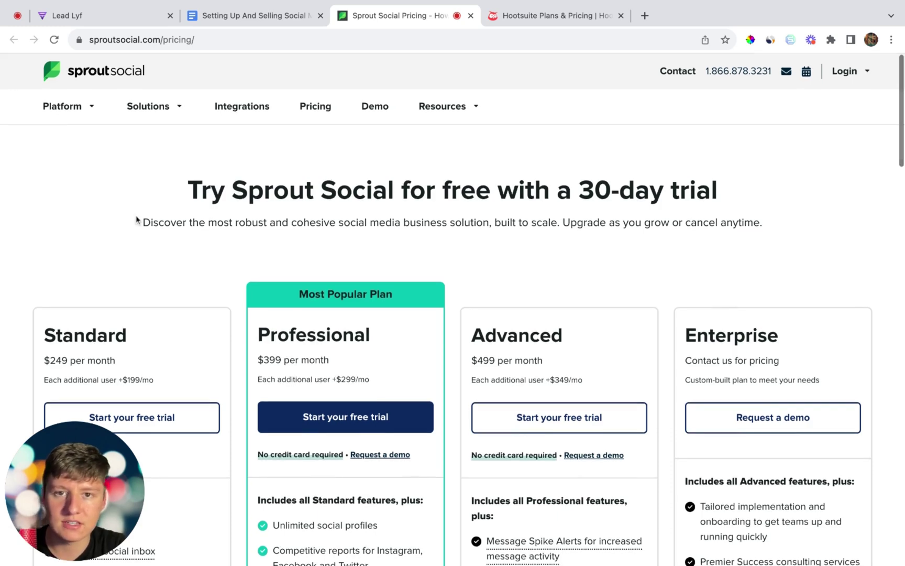
Step: Scroll through Sprout Social's Standard, Professional and Advanced pricing plans
scroll(136, 168, down, 3)
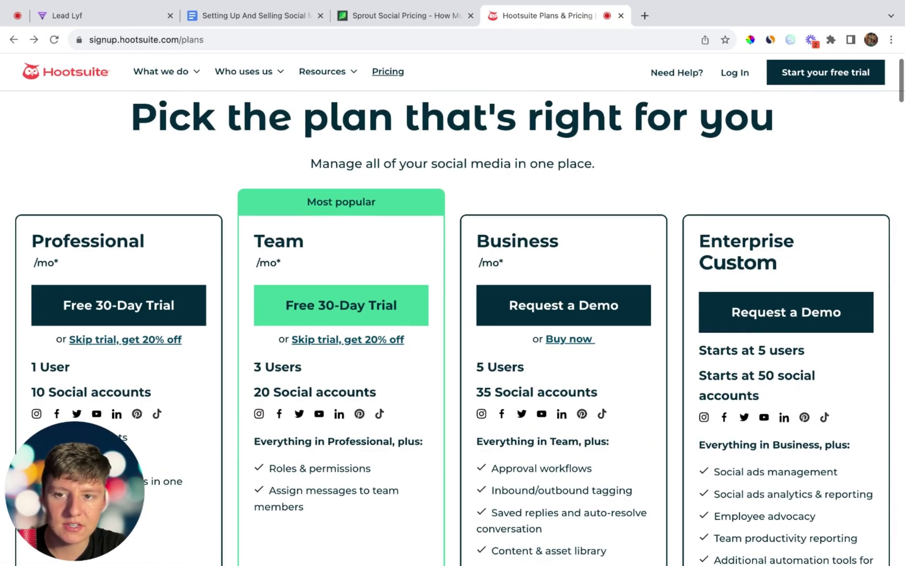
scroll(453, 329, down, 2)
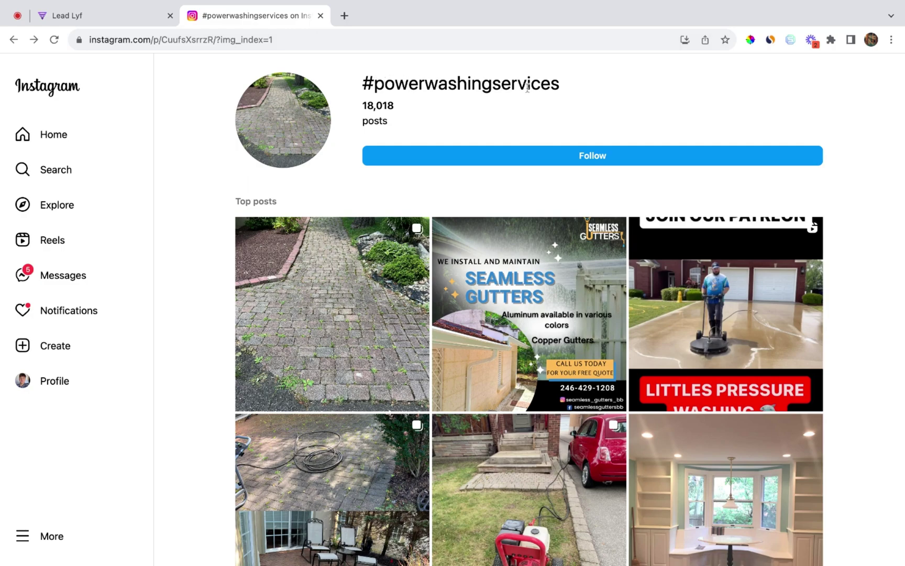
Step: From a #powerwashingservices house post, open the power-washing business's profile and its red-lichen post
scroll(529, 86, down, 10)
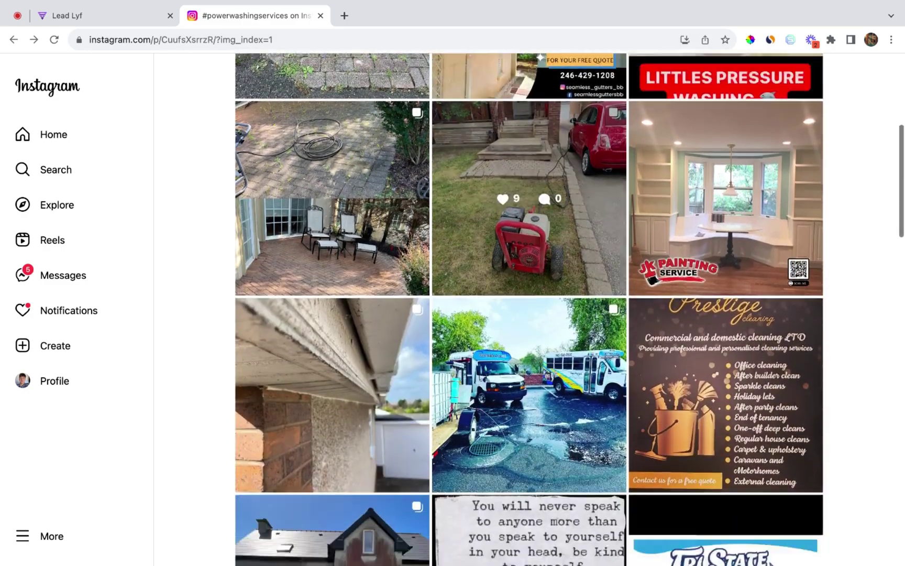
scroll(449, 176, down, 5)
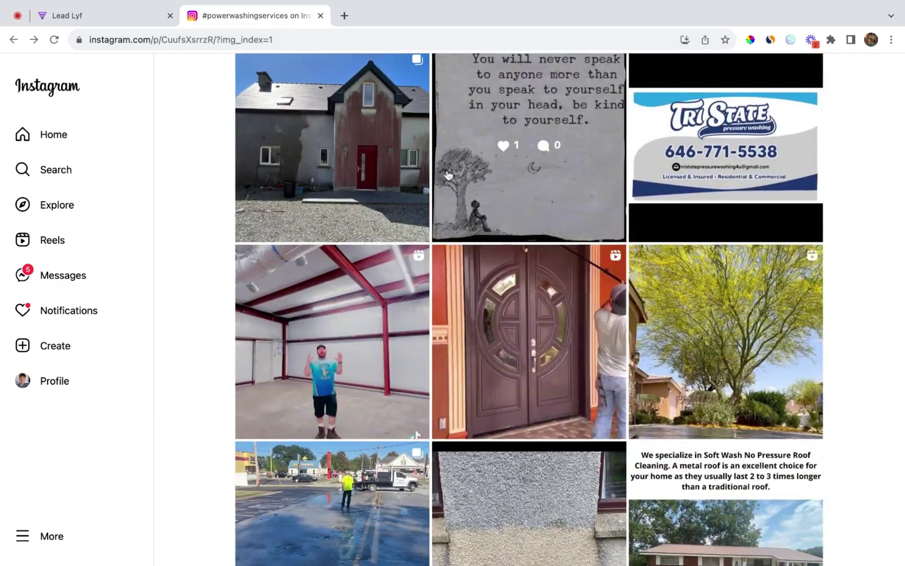
click(388, 140)
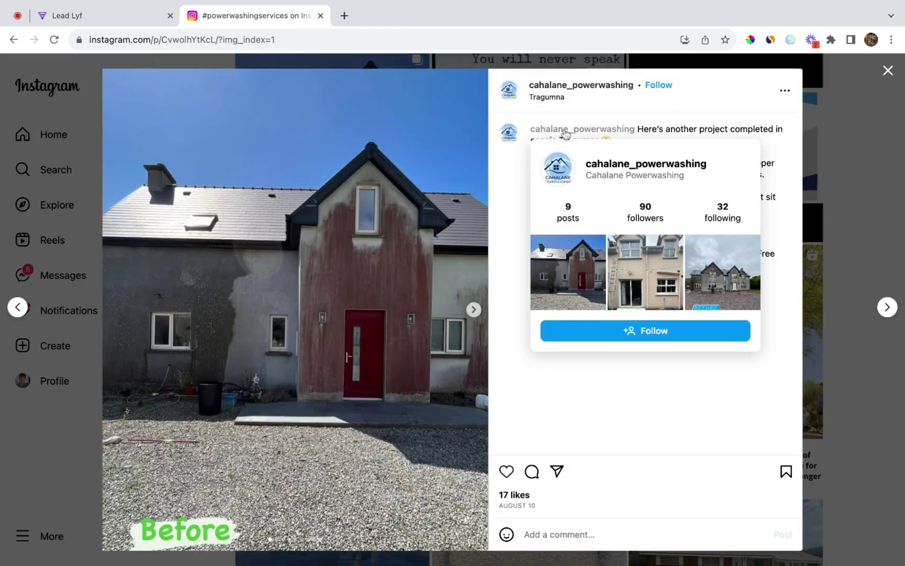
click(562, 135)
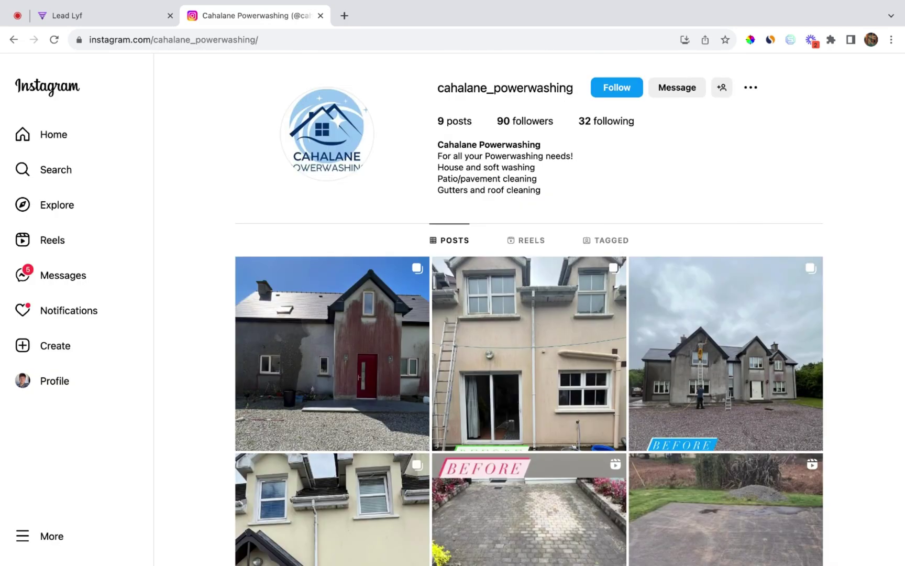
scroll(549, 217, down, 2)
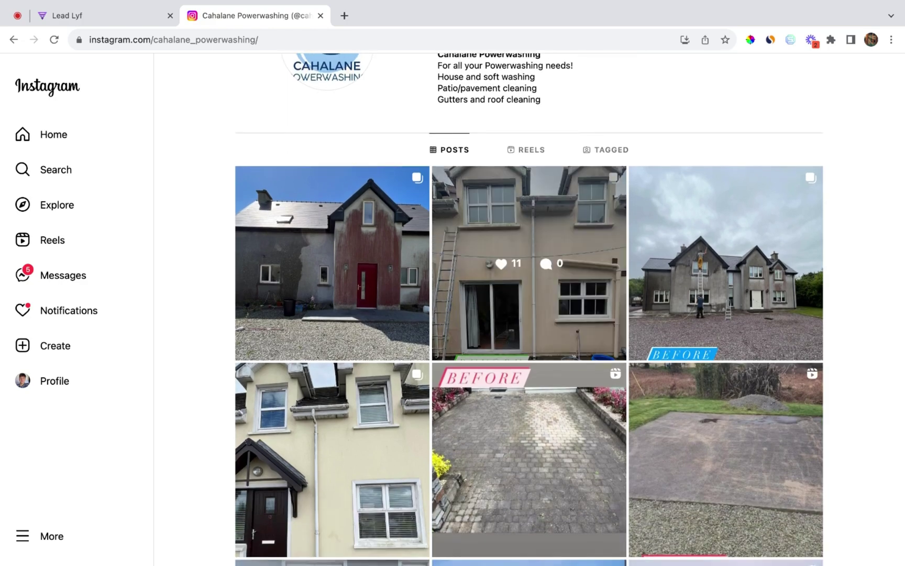
scroll(529, 261, down, 5)
scroll(420, 218, up, 5)
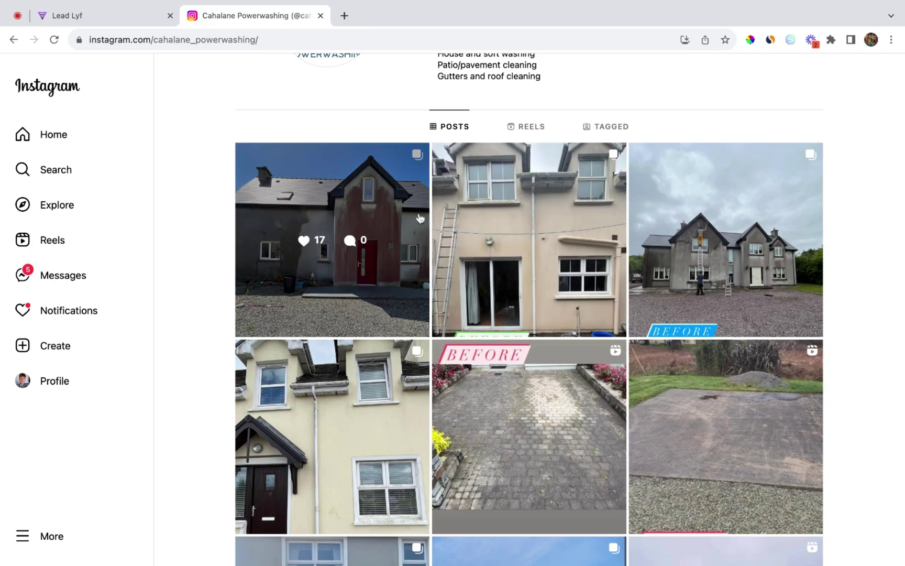
click(420, 218)
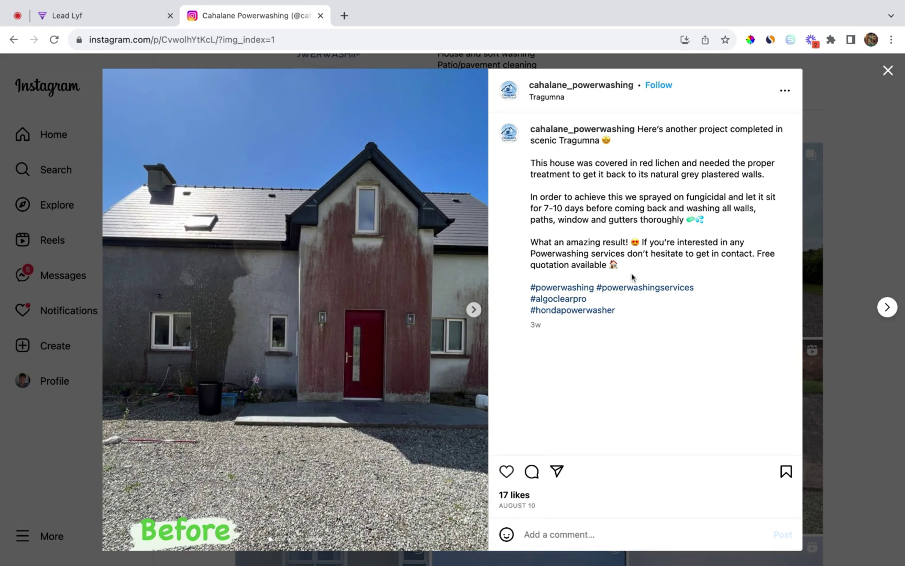
Step: Close the red-lichen house post and return to the top of the business profile
click(889, 70)
scroll(848, 115, up, 2)
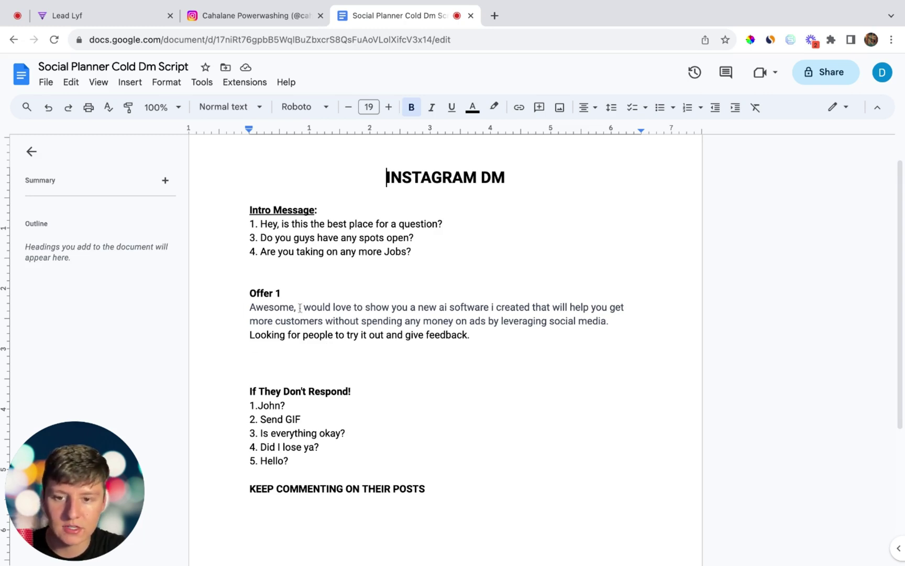
Step: Scroll down and back up through the Instagram cold DM script's intro, offer and follow-up messages
scroll(300, 308, down, 2)
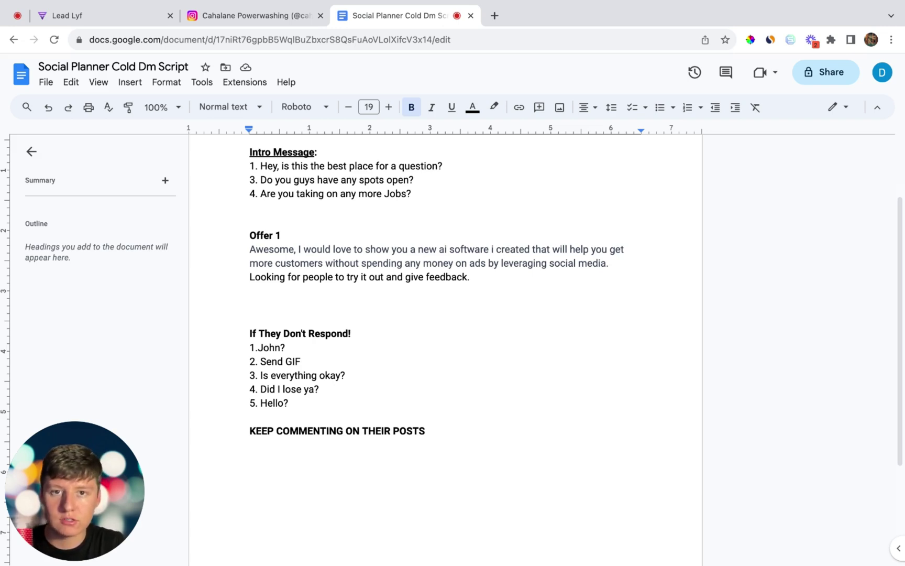
scroll(446, 345, up, 3)
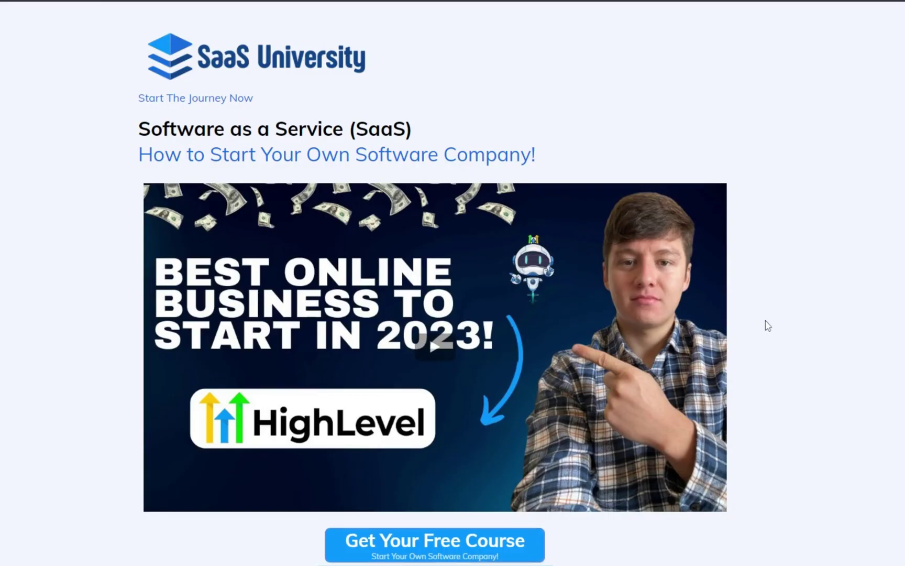
scroll(766, 323, down, 3)
click(519, 420)
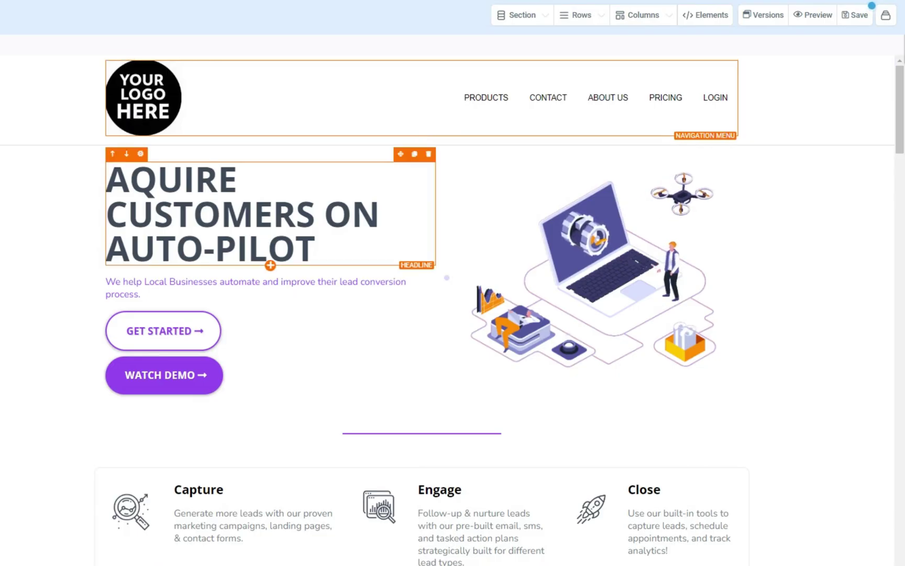
scroll(452, 309, down, 2)
scroll(453, 309, down, 10)
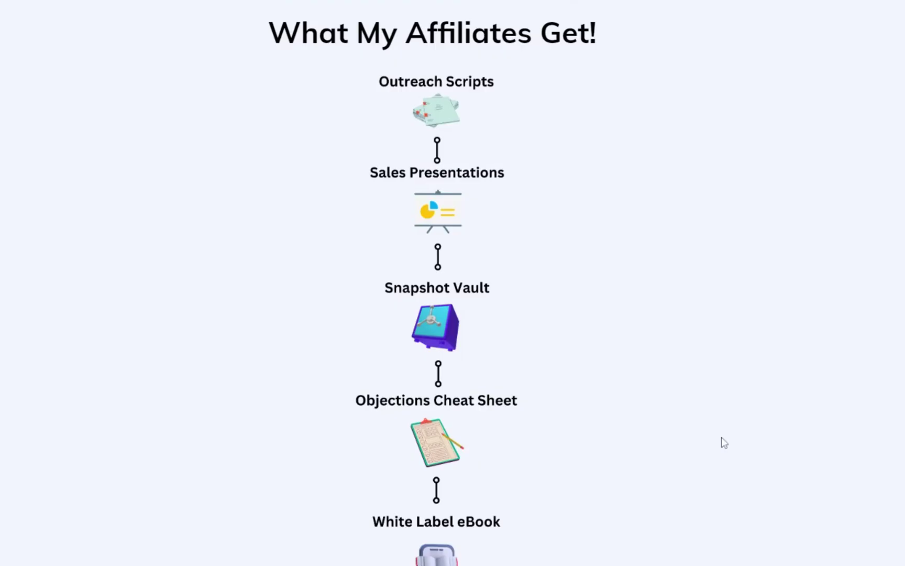
scroll(721, 441, down, 4)
scroll(724, 442, down, 2)
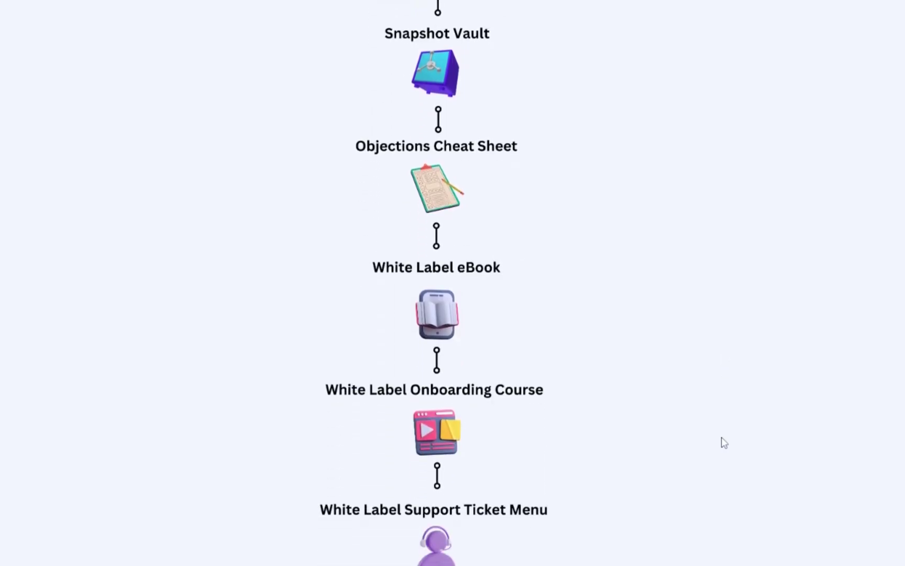